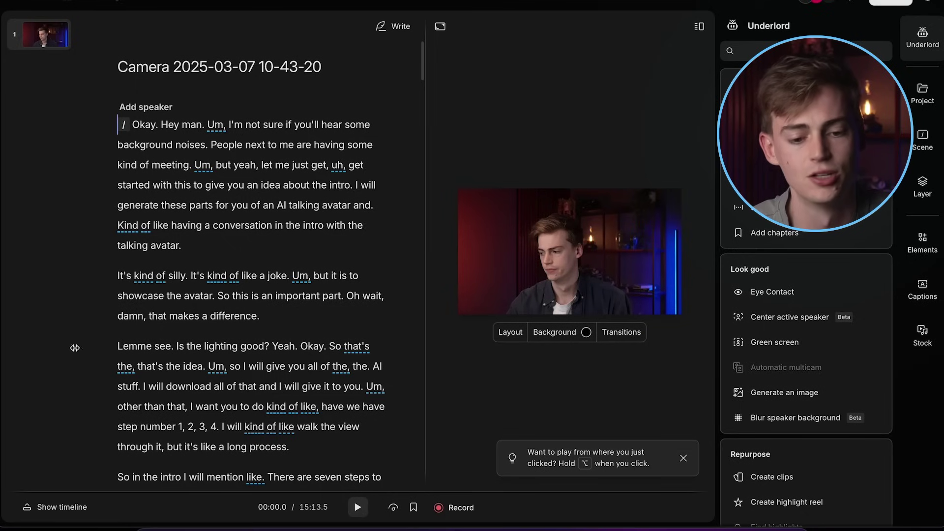
- Show the timeline beneath the transcript with its audio waveform and word blocks
left_click(67, 506)
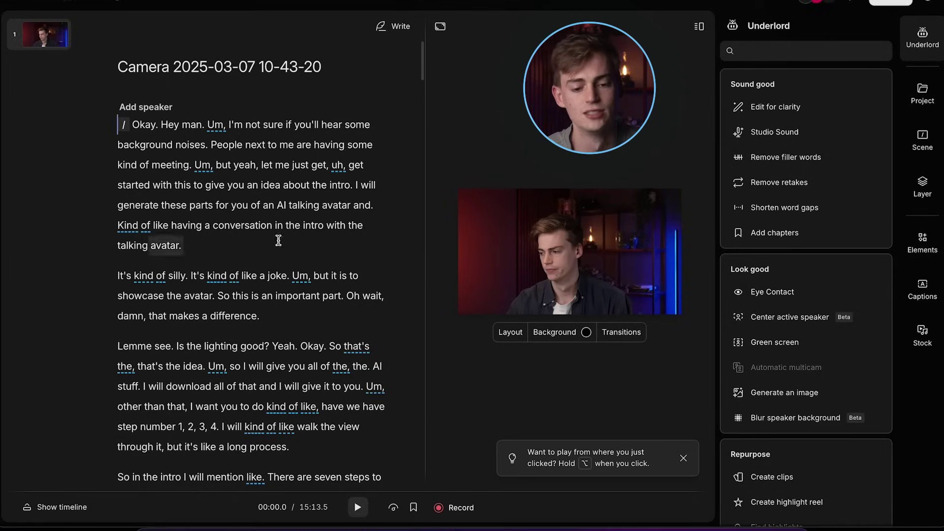
left_click(66, 507)
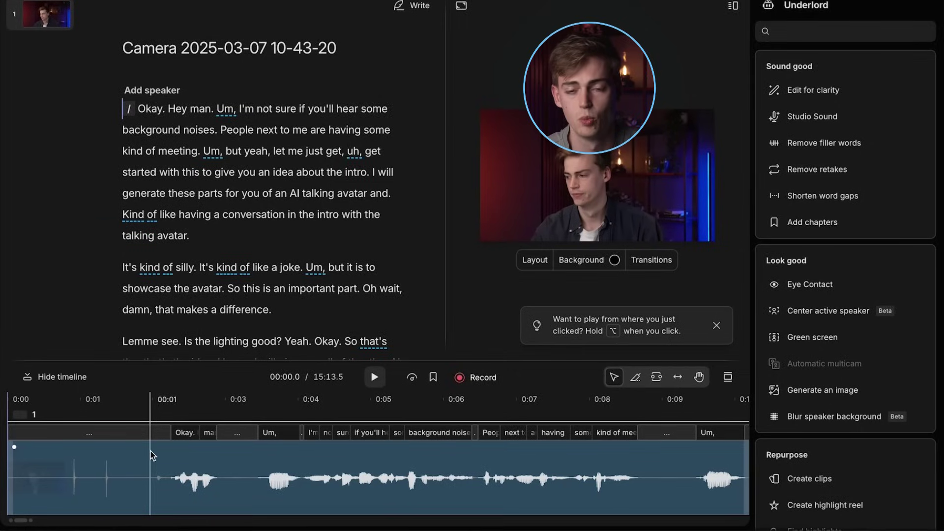
- Hide the timeline, then select the opening chatter from 'best.' up to the transcript's top
left_click(75, 384)
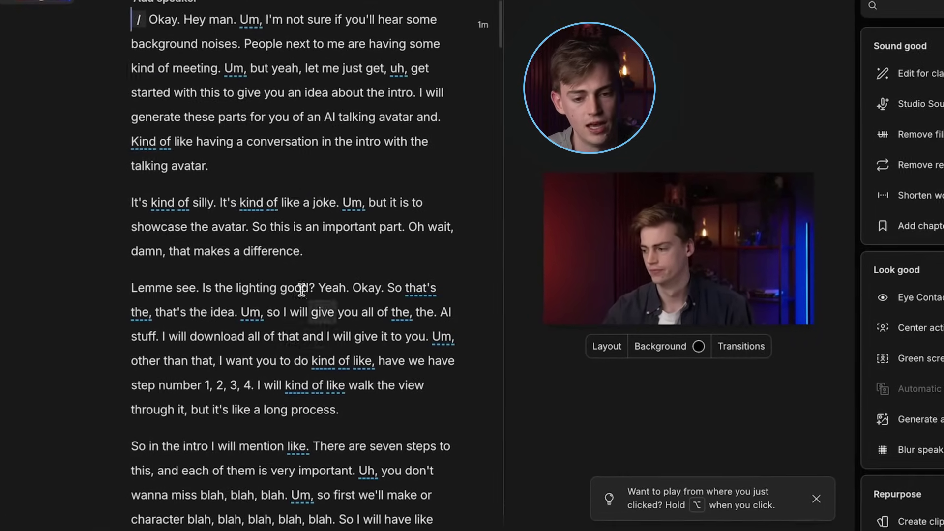
scroll(241, 290, "up", 1)
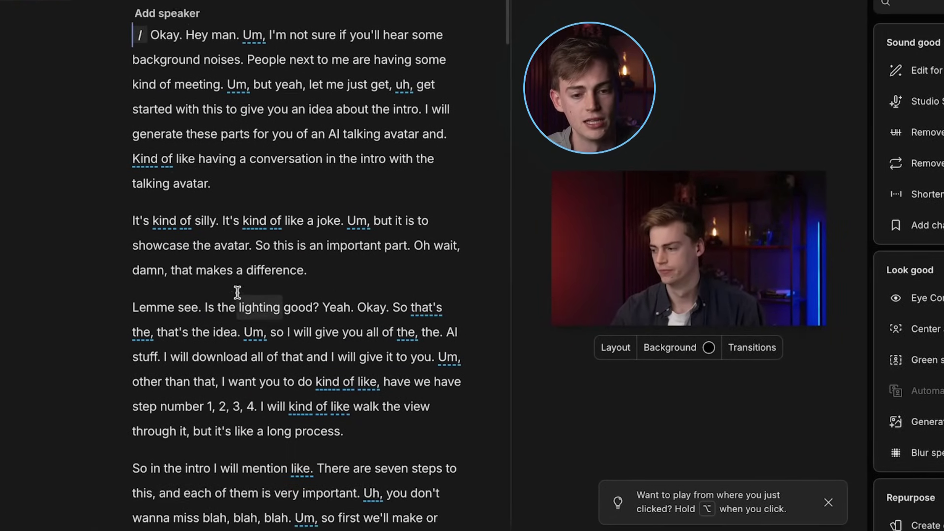
scroll(246, 292, "down", 5)
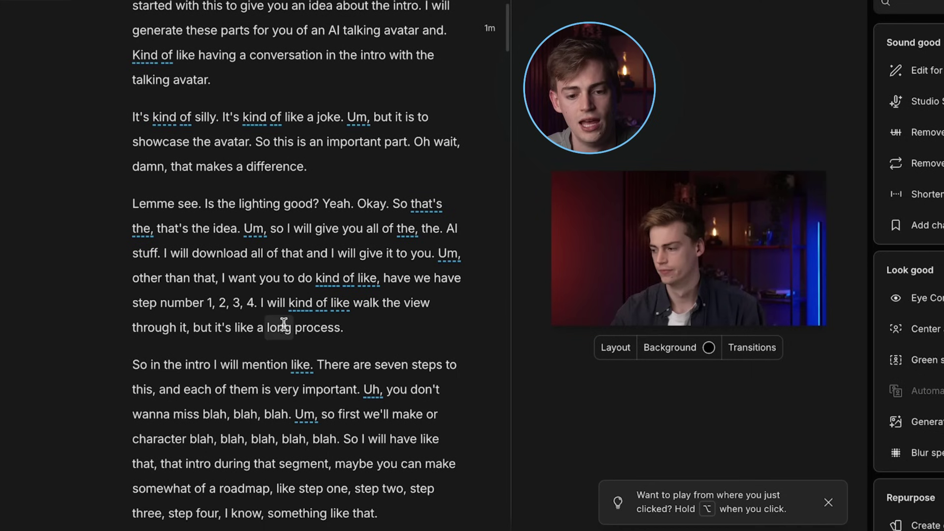
scroll(290, 322, "down", 3)
scroll(298, 320, "down", 1)
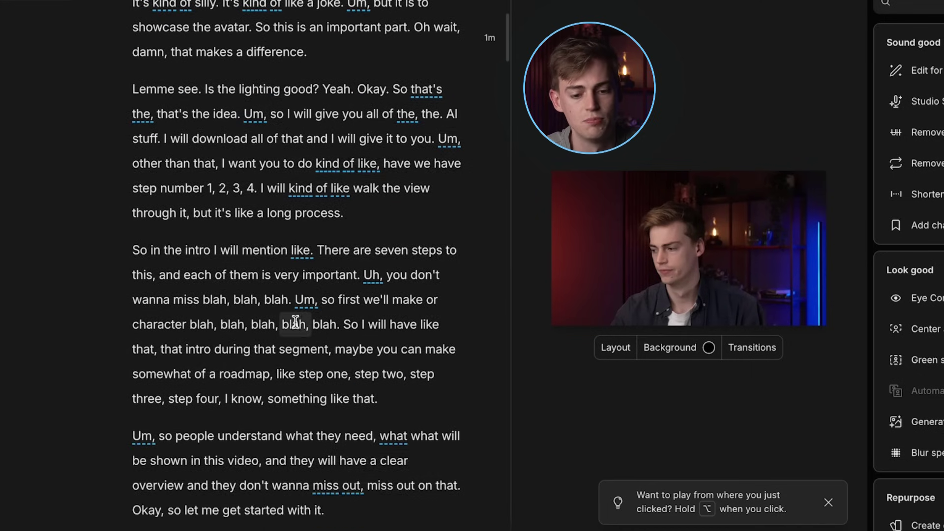
scroll(275, 339, "down", 1)
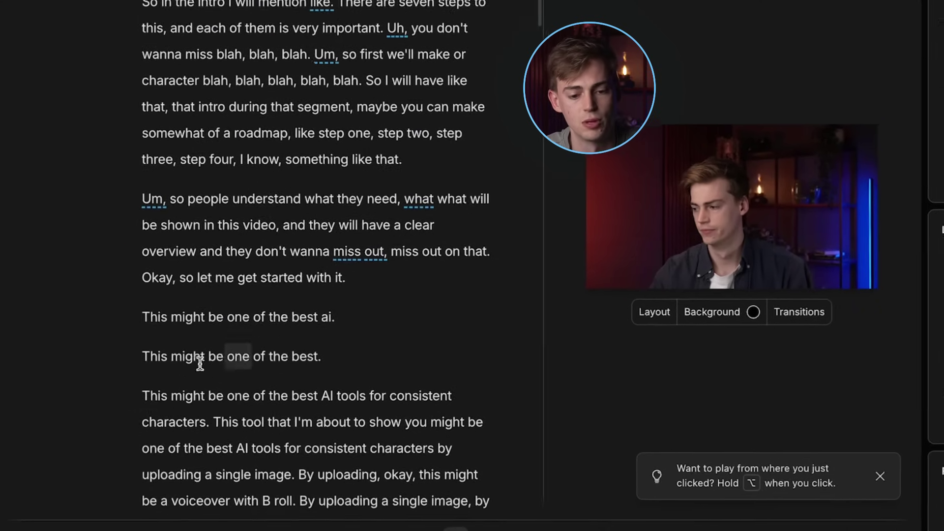
left_click_drag(311, 349, 118, 57)
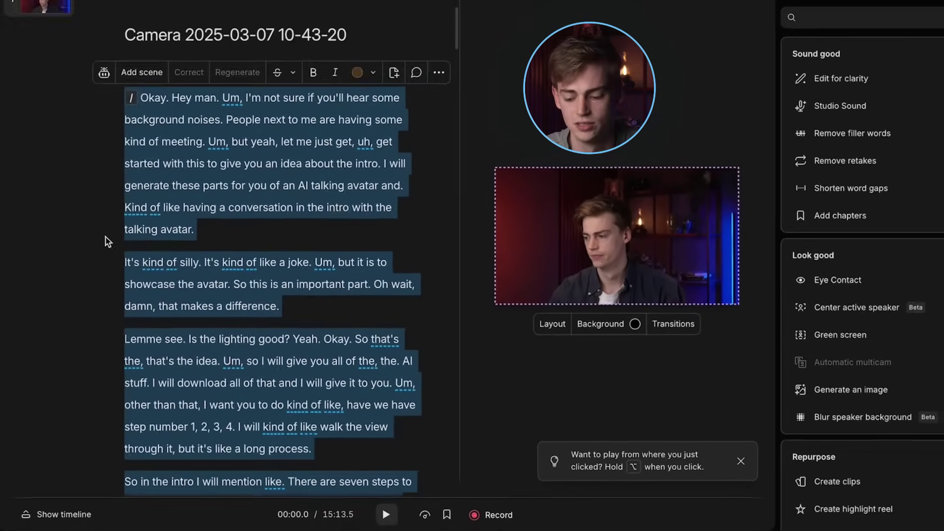
- Delete the selected chatter so the script opens with 'This might be one of the best AI tools'
key("BackSpace")
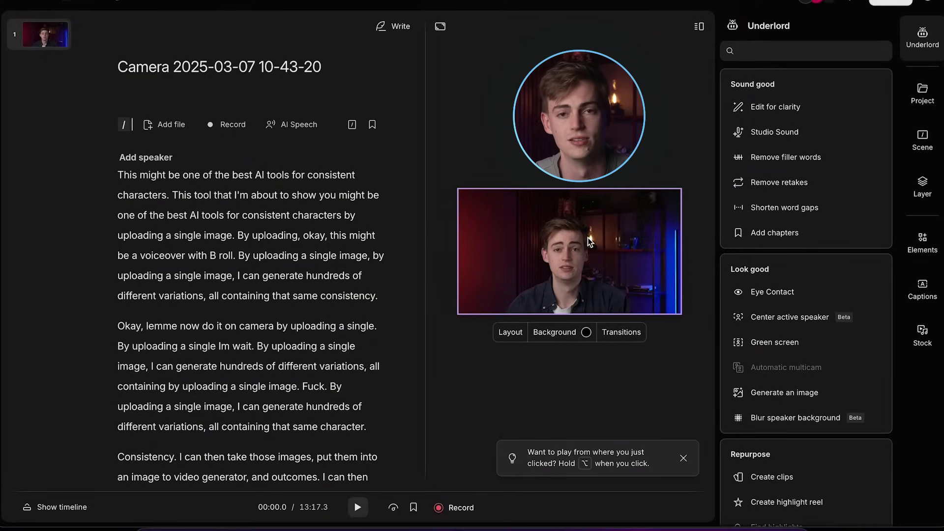
scroll(100, 155, "down", 1)
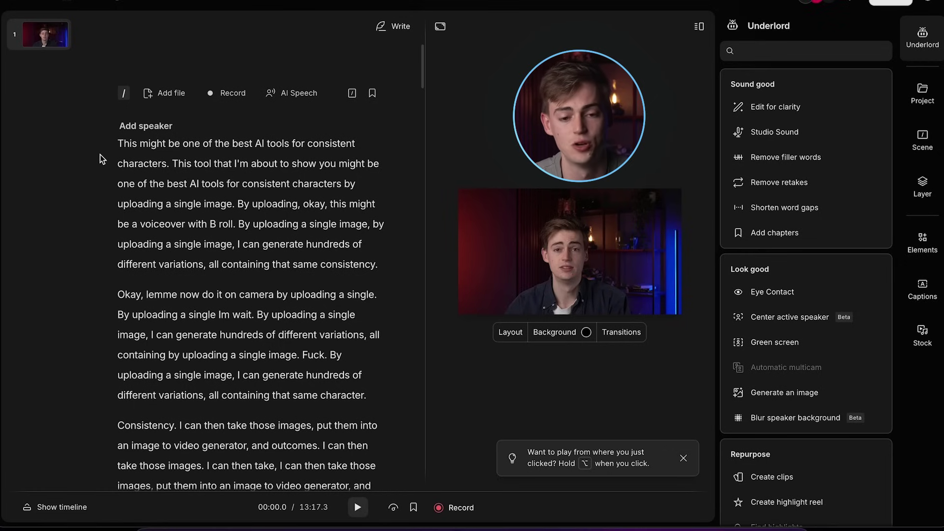
scroll(229, 222, "down", 2)
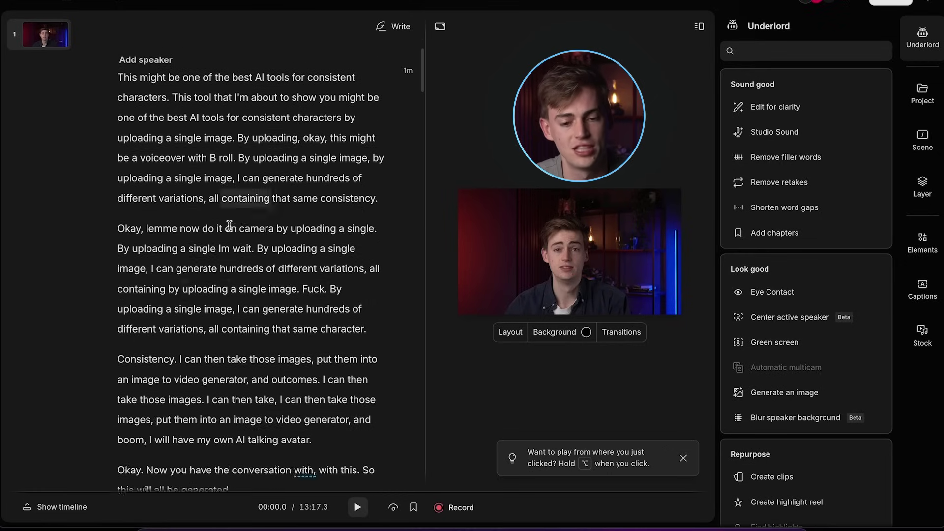
scroll(229, 225, "down", 5)
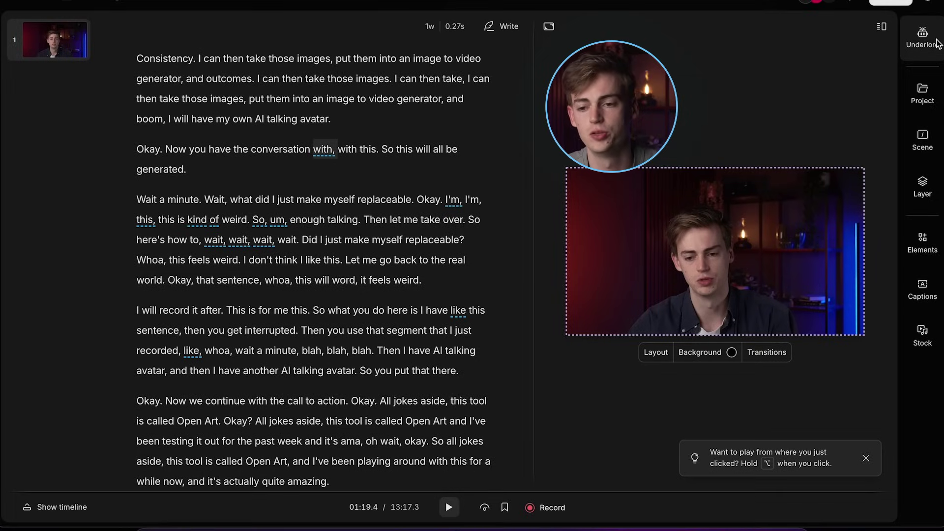
left_click(936, 42)
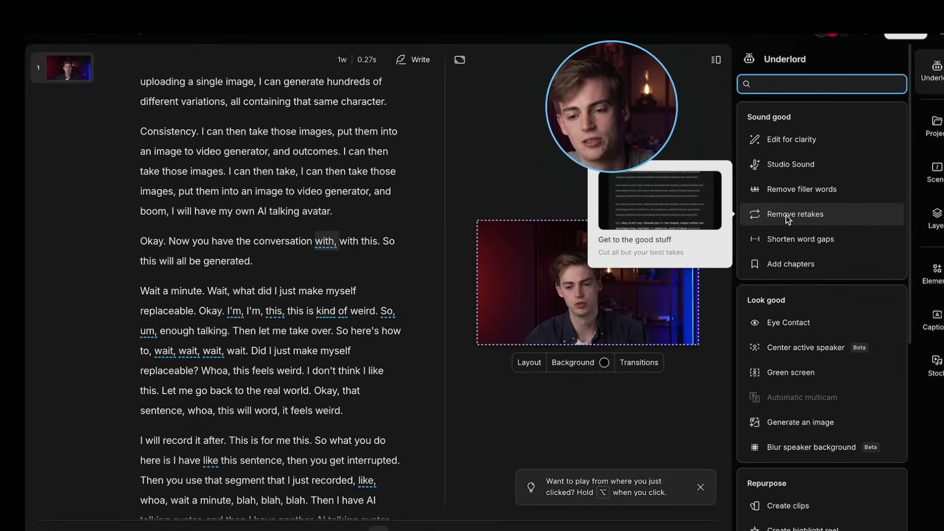
- Detect the 24 retakes with Remove retakes and accept the first suggested cut
left_click(785, 214)
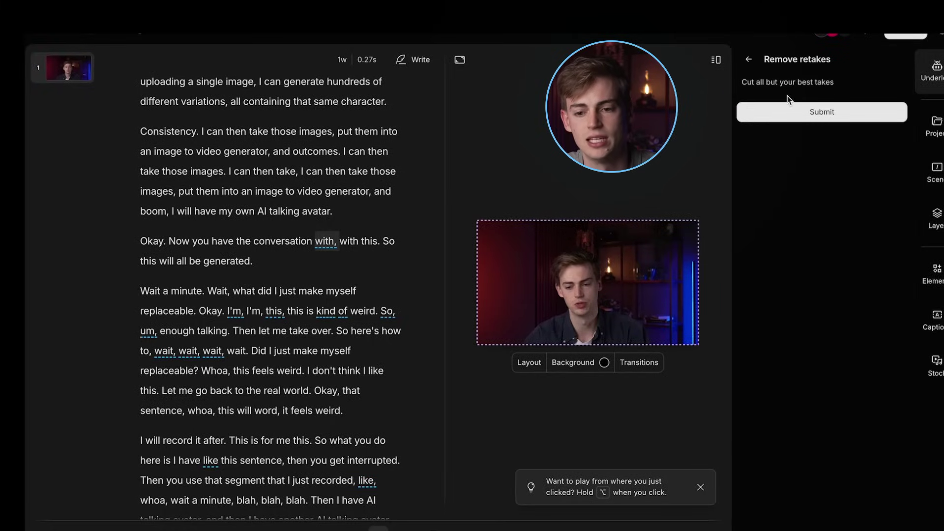
left_click(806, 116)
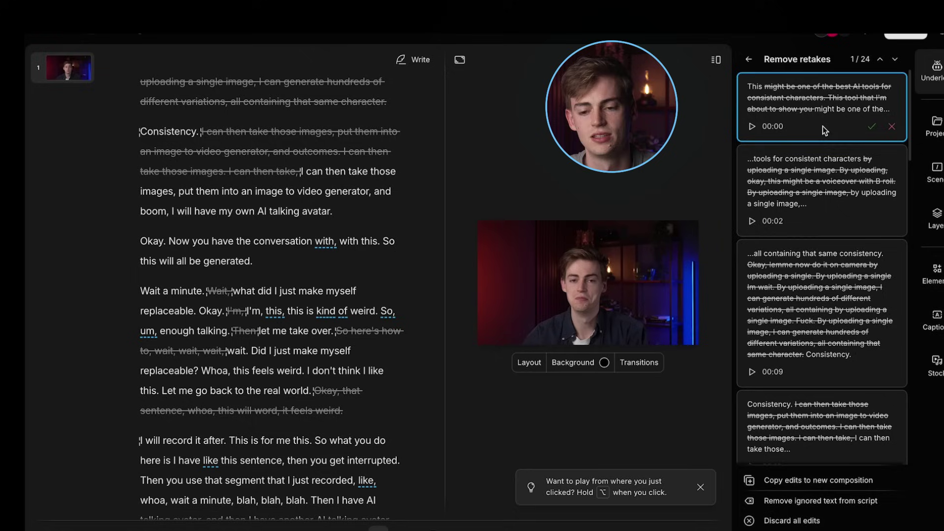
scroll(826, 187, "down", 10)
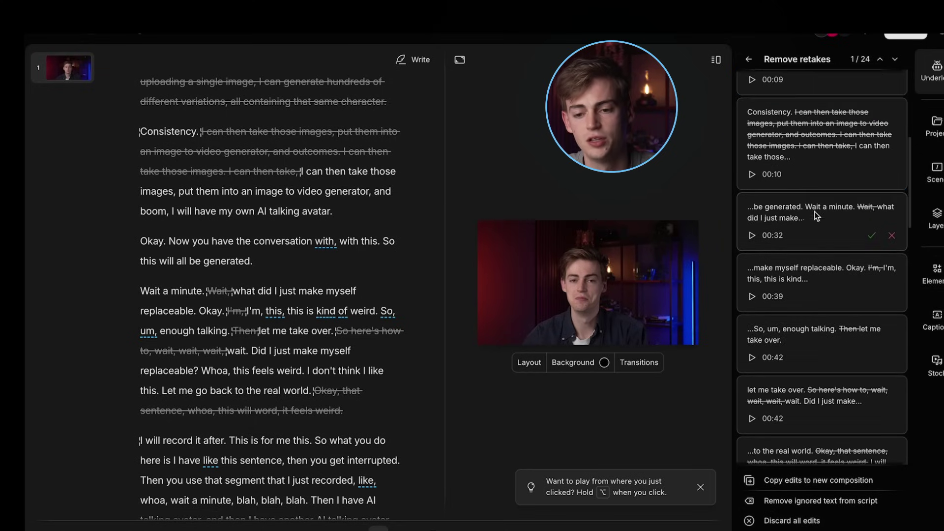
scroll(797, 259, "up", 10)
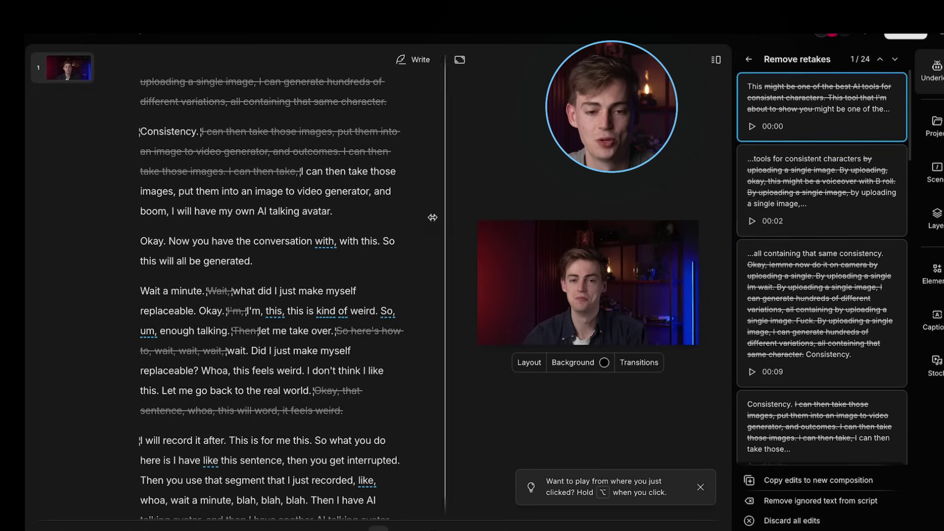
scroll(310, 248, "up", 7)
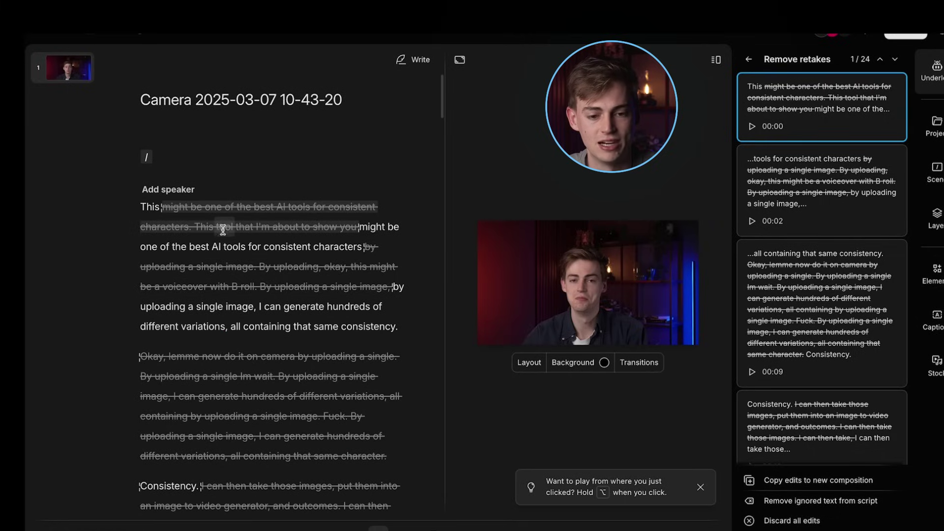
scroll(246, 229, "down", 4)
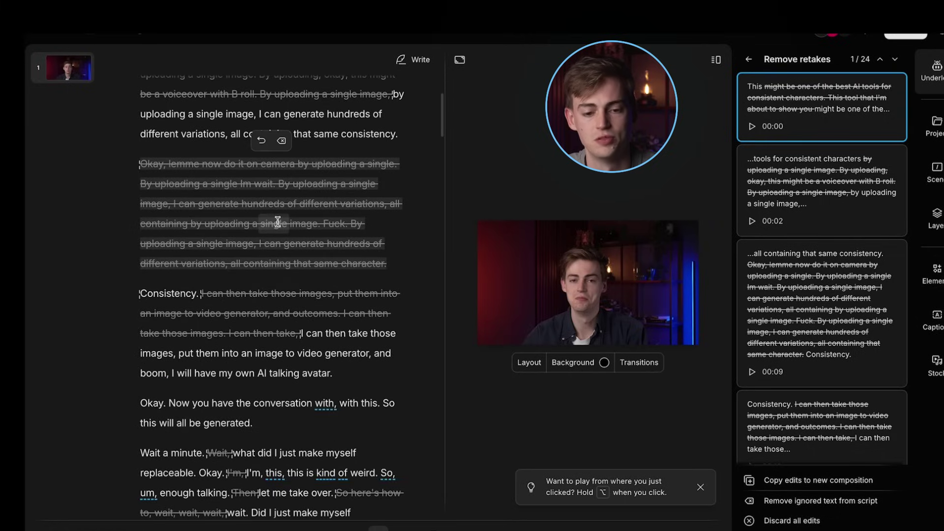
scroll(275, 225, "up", 1)
scroll(264, 218, "up", 4)
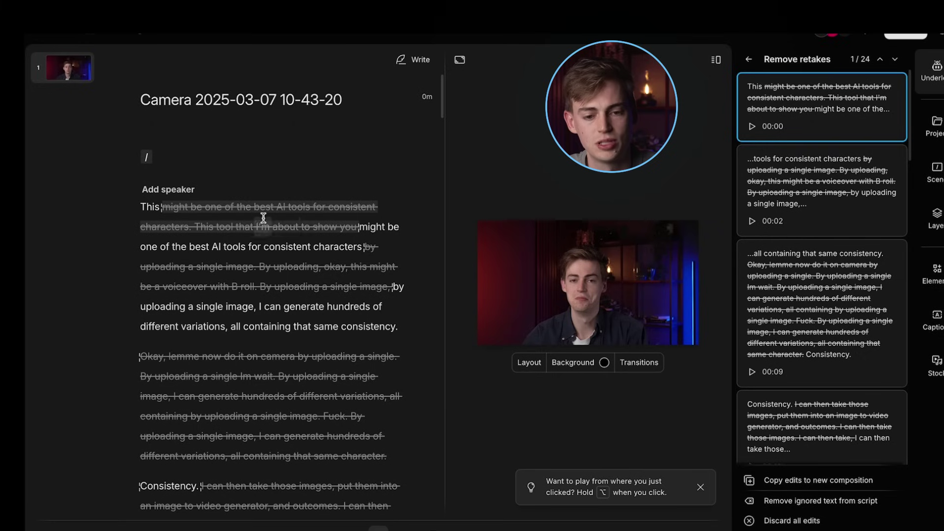
scroll(223, 243, "down", 1)
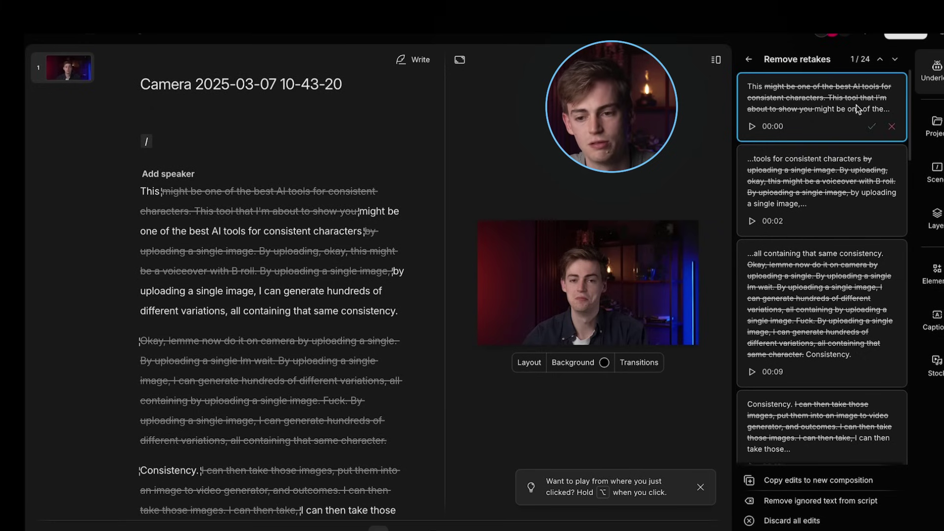
left_click(872, 127)
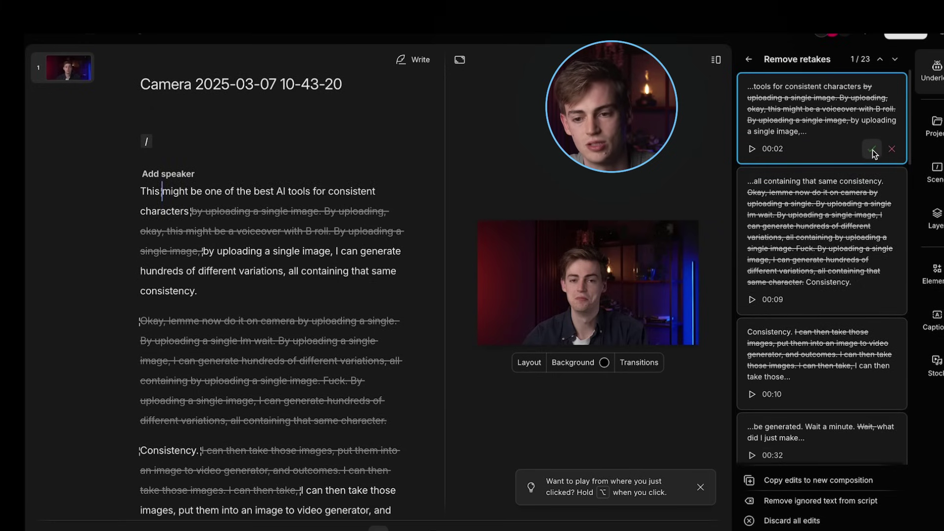
- Accept the next suggested retake cuts, including the first retake in the script
left_click(872, 149)
left_click(871, 205)
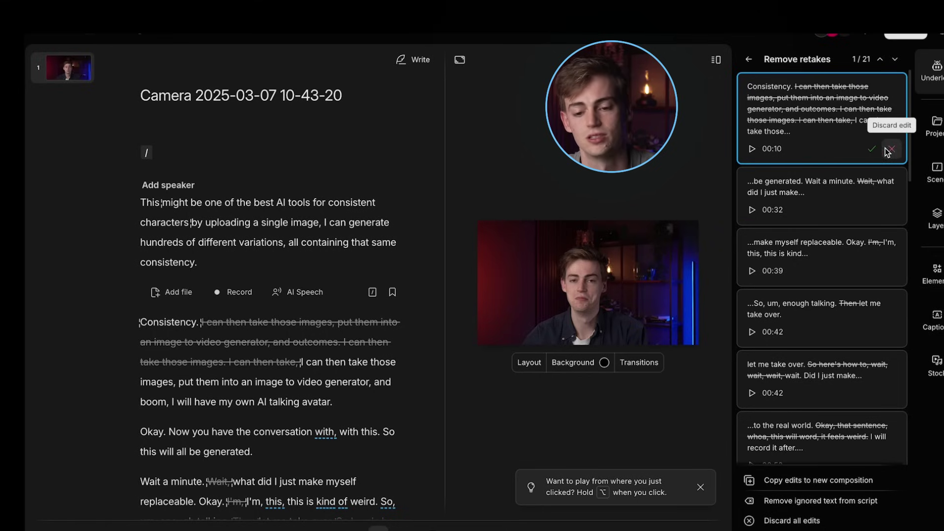
left_click(843, 152)
left_click(871, 149)
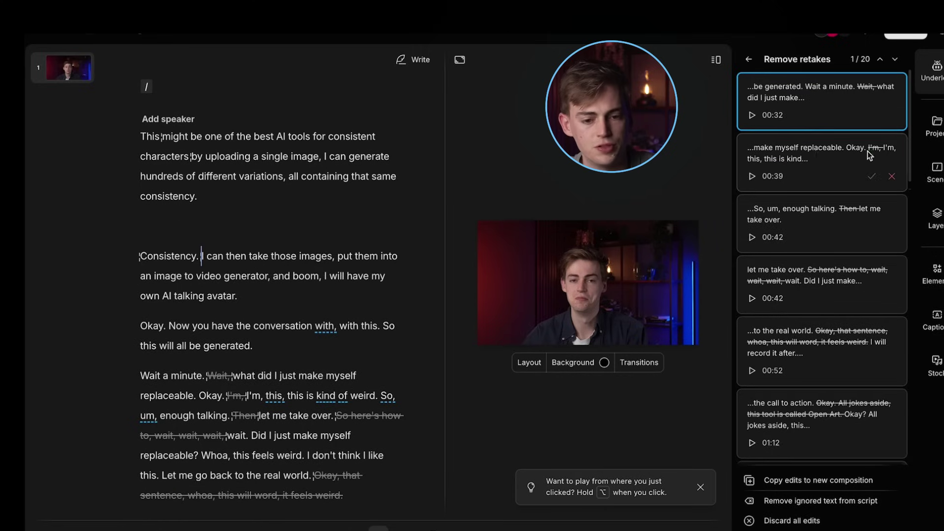
- Delete the leftover repeated word 'Consistency.' from the opening paragraph
left_click(140, 256)
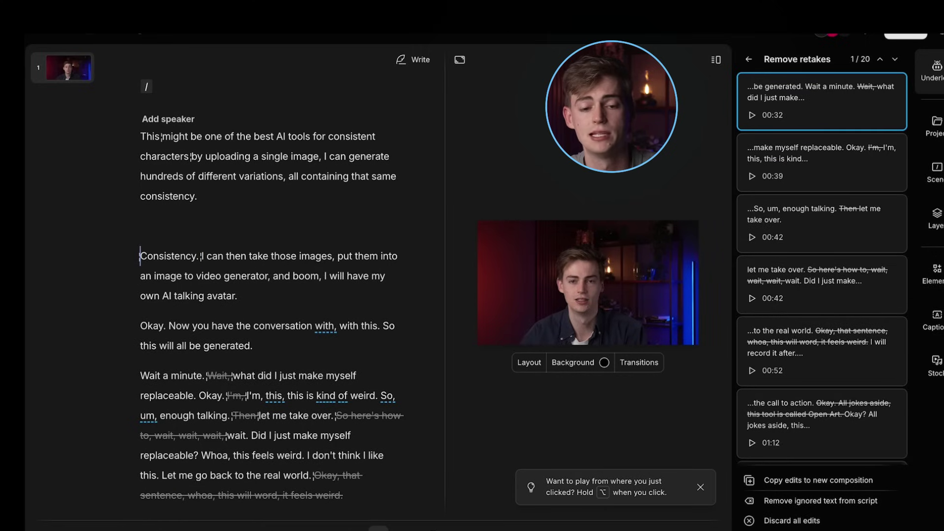
double_click(166, 257)
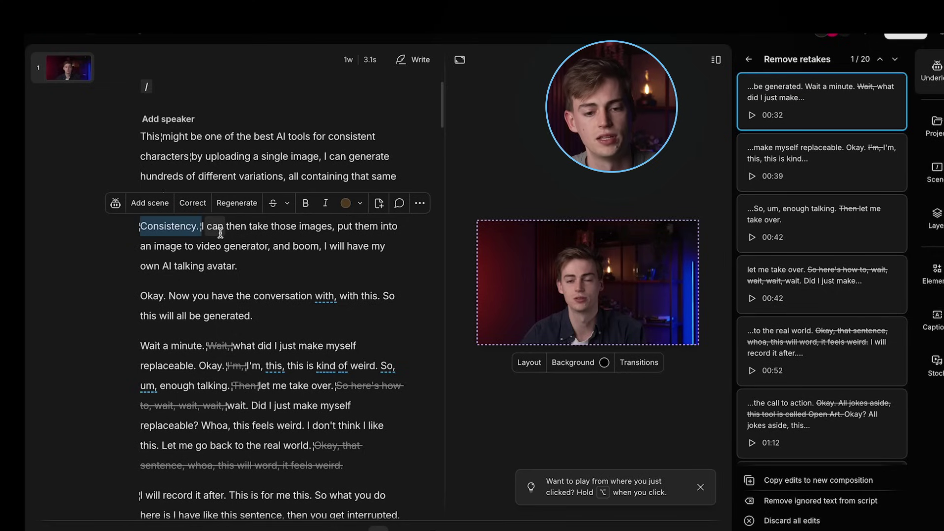
key("BackSpace")
key("BackSpace")
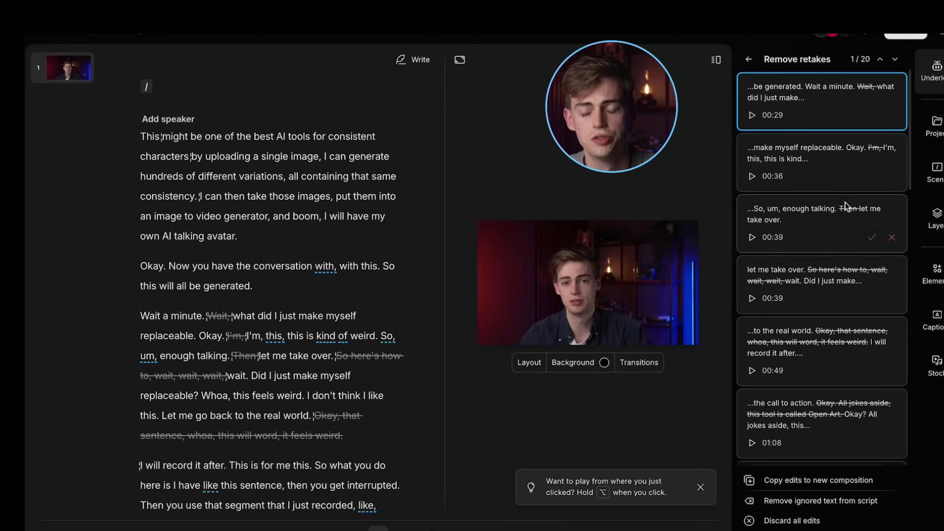
mouse_move(833, 118)
scroll(857, 132, "down", 15)
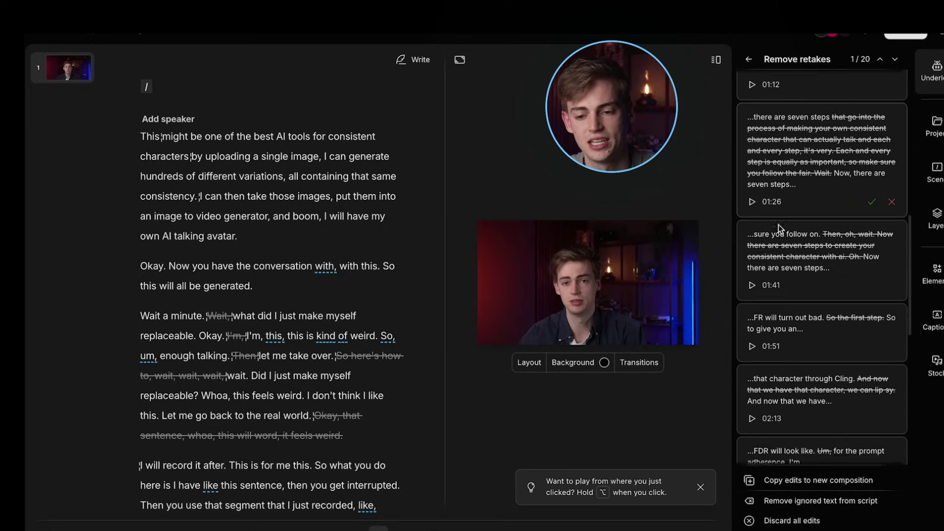
scroll(774, 316, "up", 15)
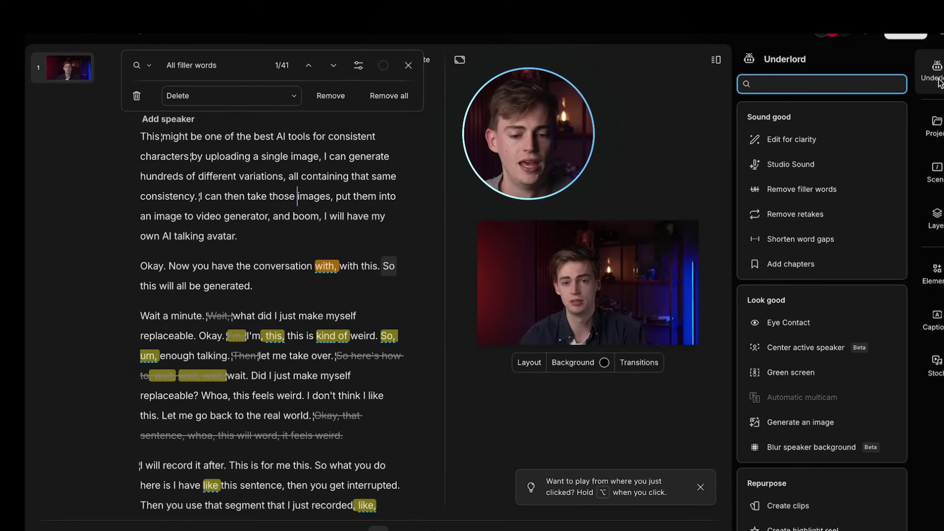
- List the filler words and remove the repeated 'with,' in the second paragraph
mouse_move(789, 189)
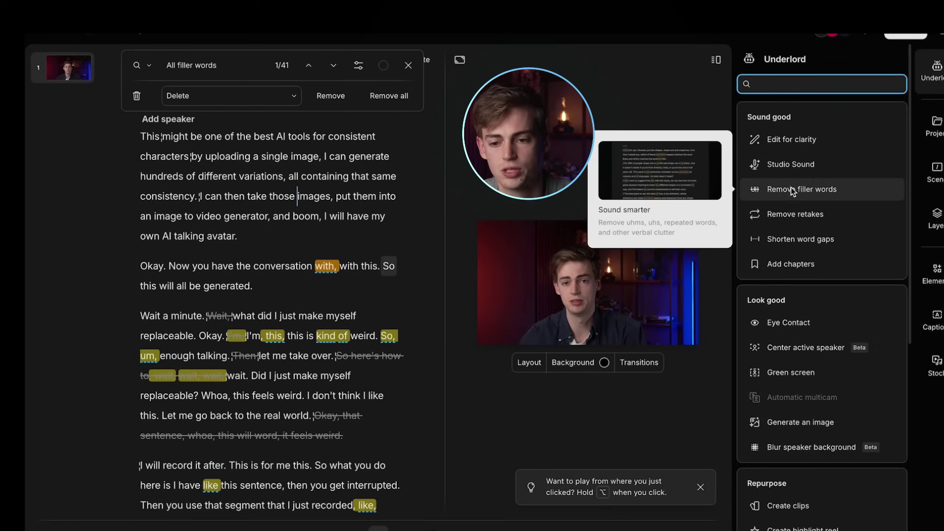
left_click(779, 193)
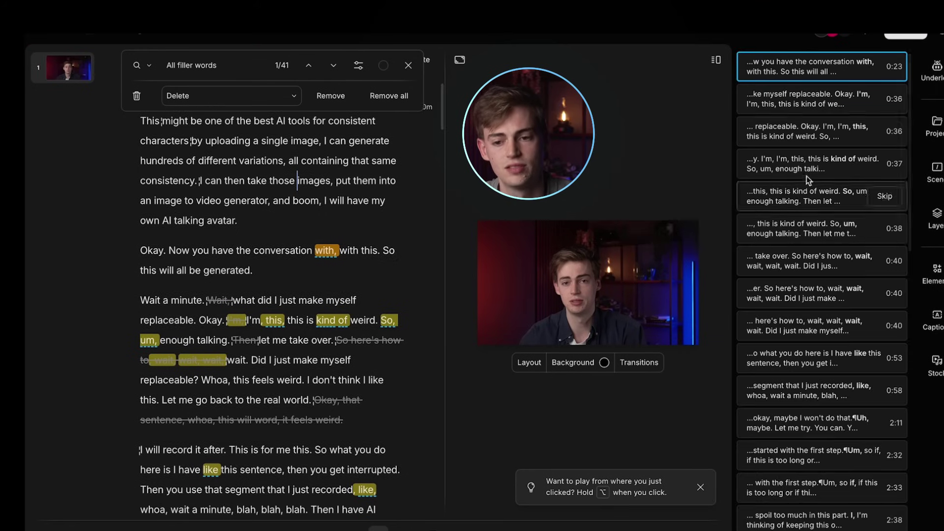
scroll(308, 149, "down", 3)
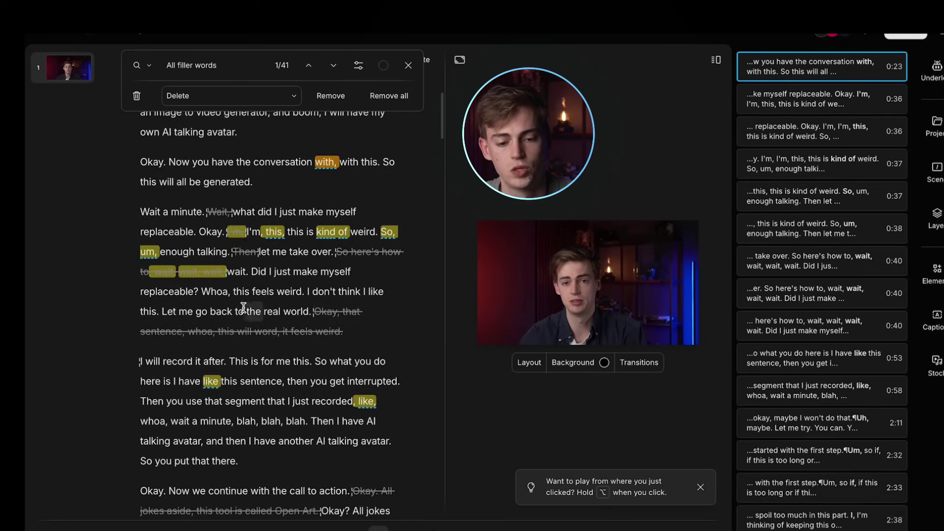
scroll(327, 204, "up", 1)
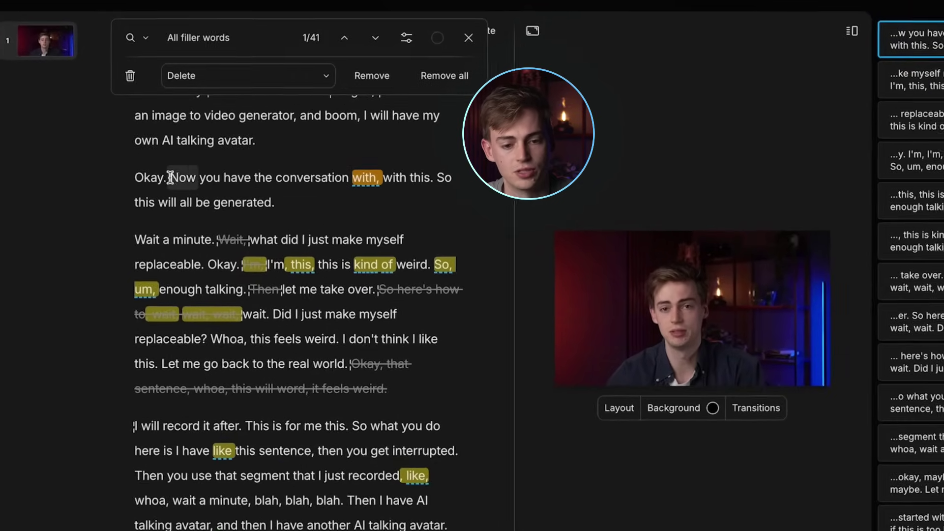
left_click(370, 178)
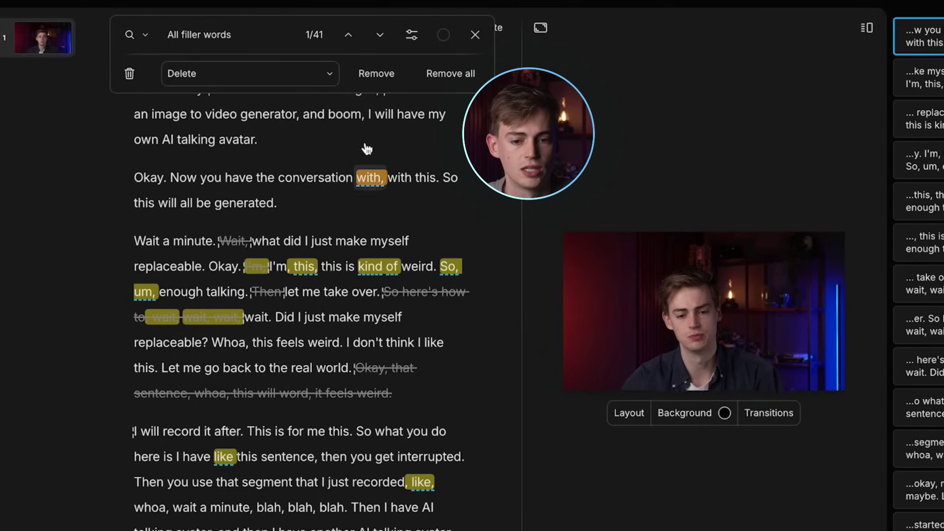
left_click(375, 78)
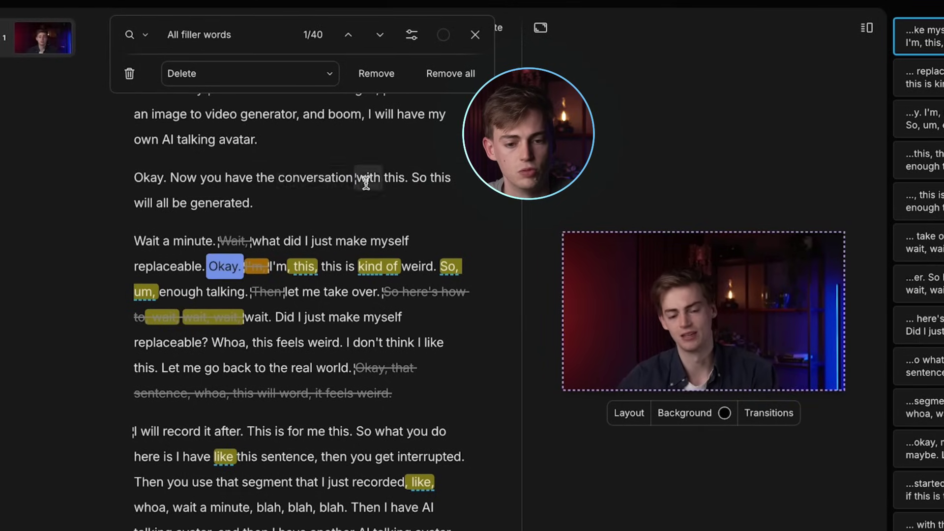
- Remove all remaining detected filler words at once
left_click(134, 177)
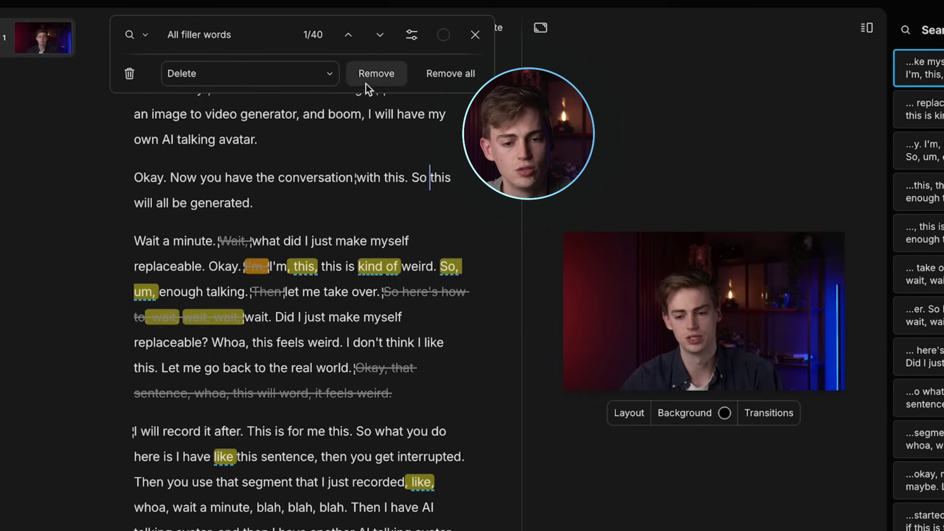
scroll(338, 246, "up", 5)
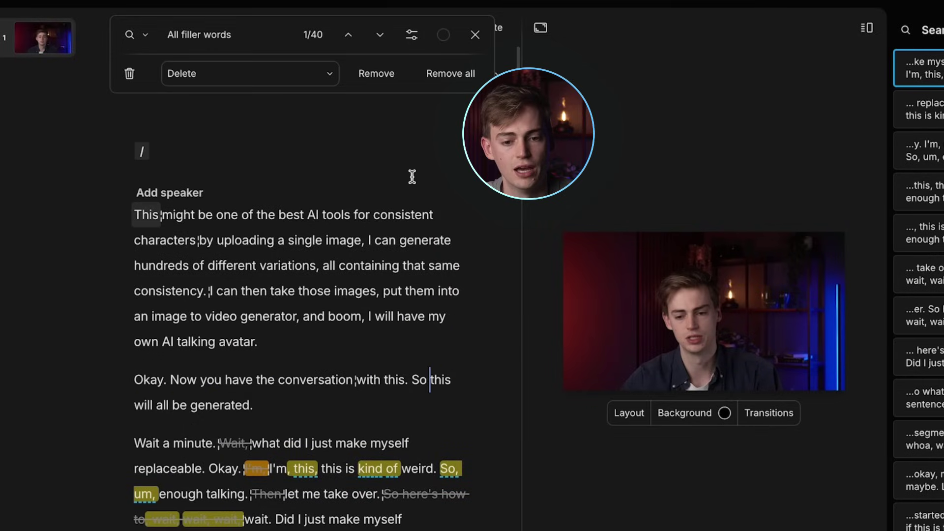
left_click(455, 74)
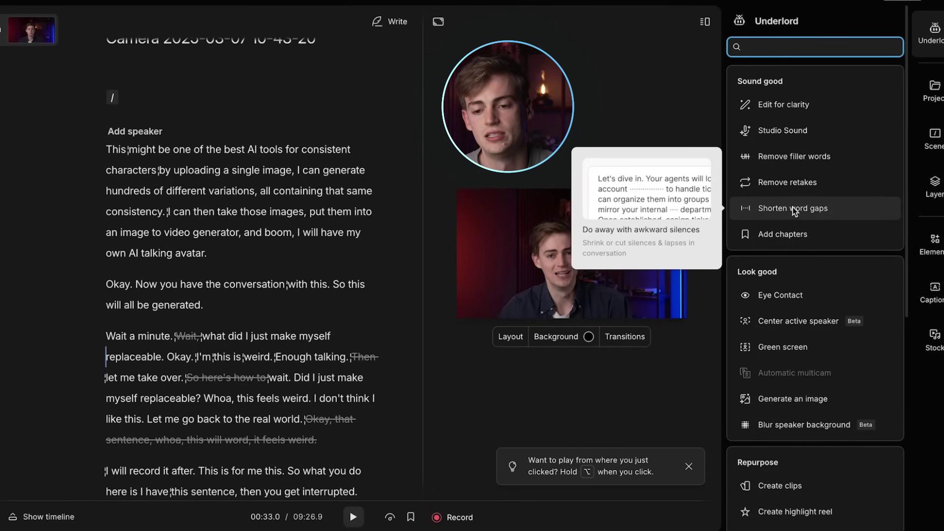
- Shorten the first three word gaps over 3 seconds, cutting length from 09:26.9 to 09:16.4
left_click(787, 209)
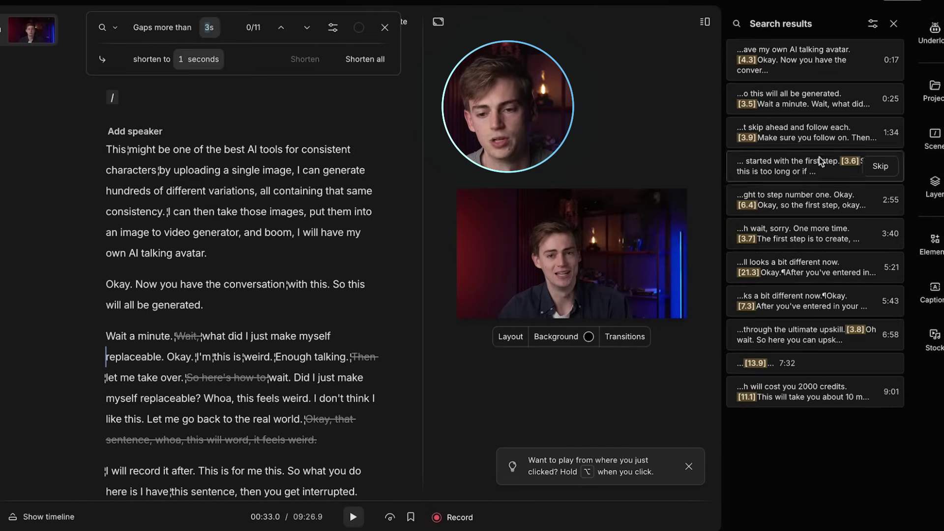
left_click(791, 64)
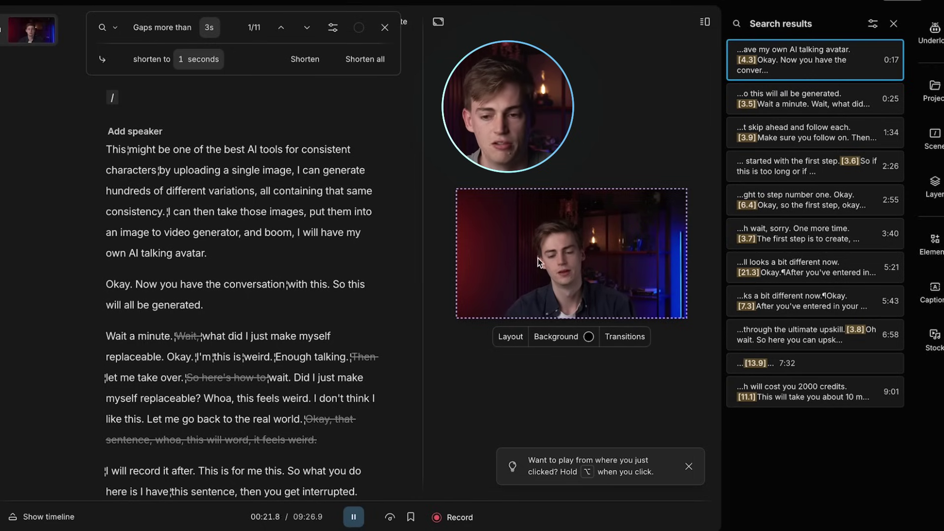
key("space")
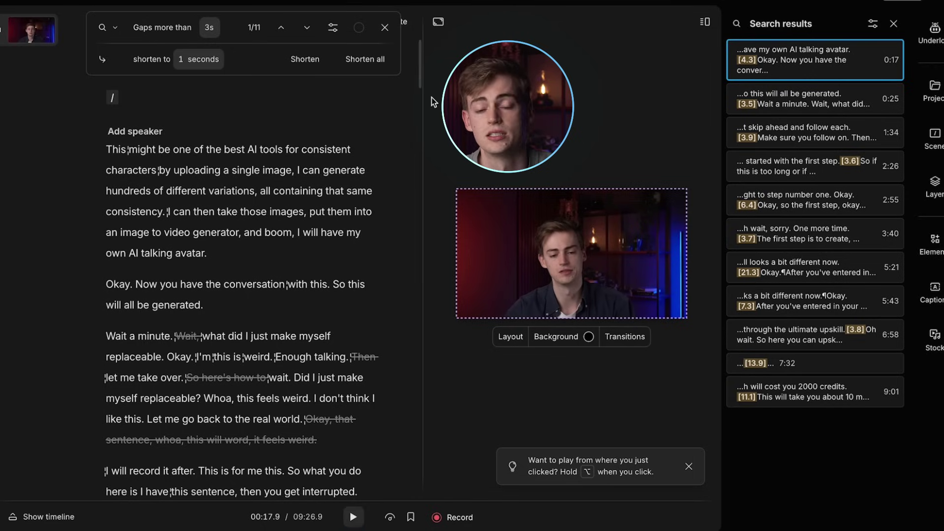
left_click(302, 60)
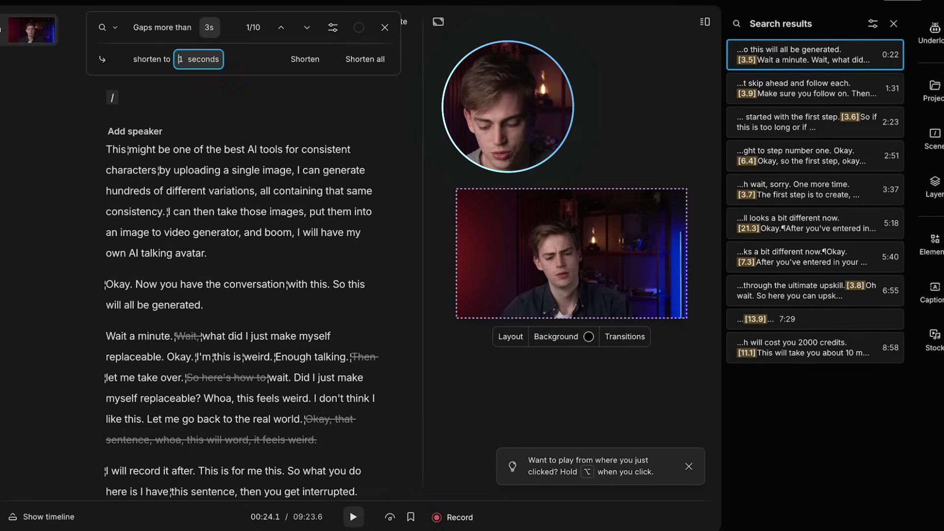
left_click(305, 59)
left_click(316, 313)
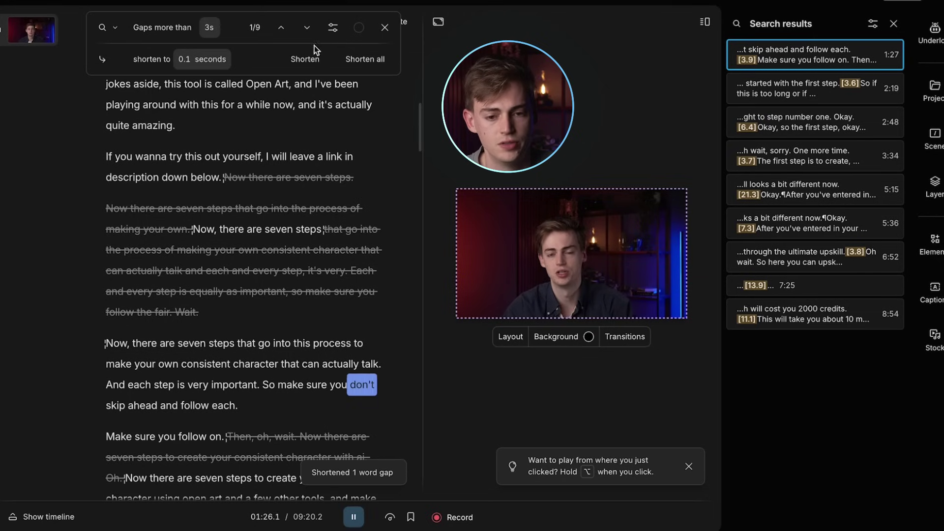
key("Return")
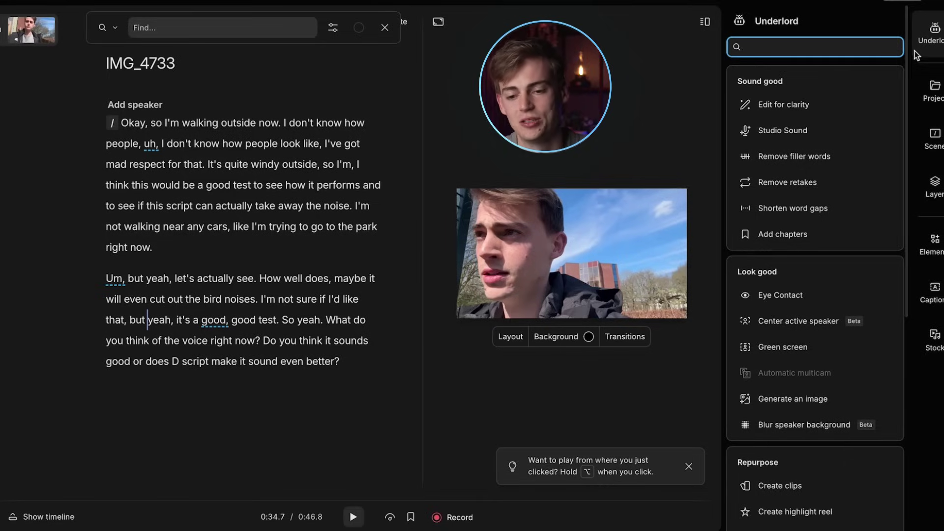
- Apply Studio Sound to the IMG_4733 clip and confirm its intensity is 100%
left_click(770, 131)
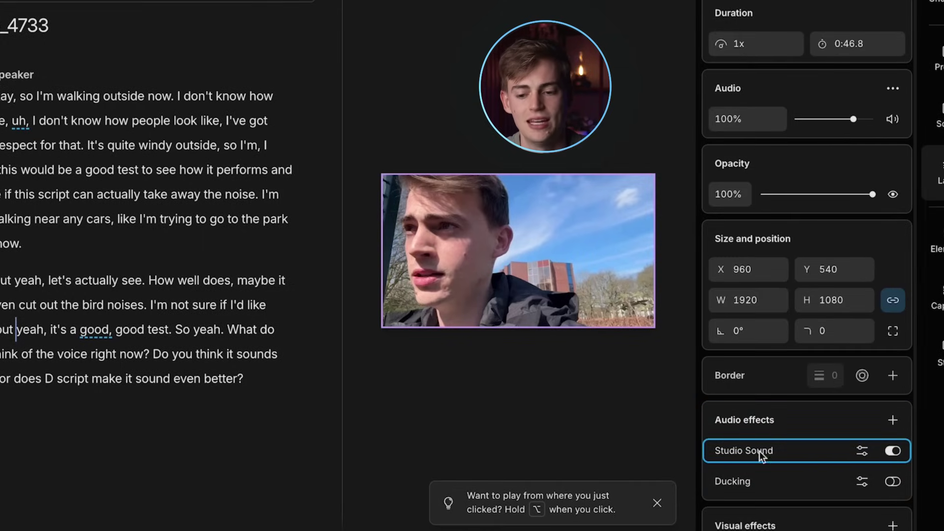
left_click(862, 452)
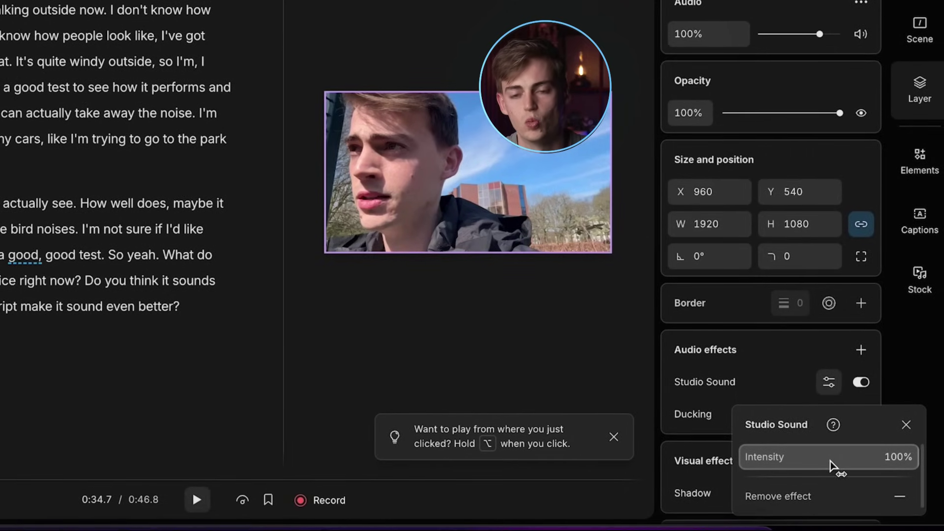
left_click(650, 452)
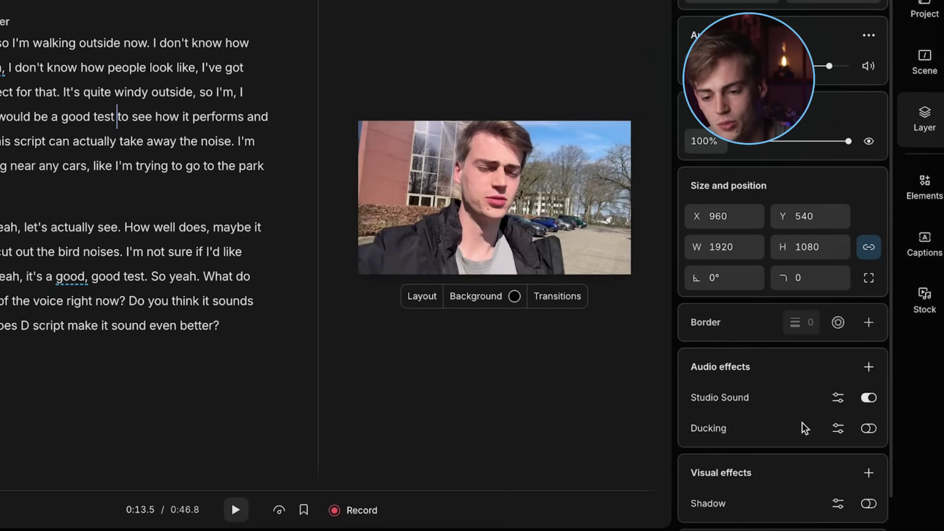
left_click(837, 400)
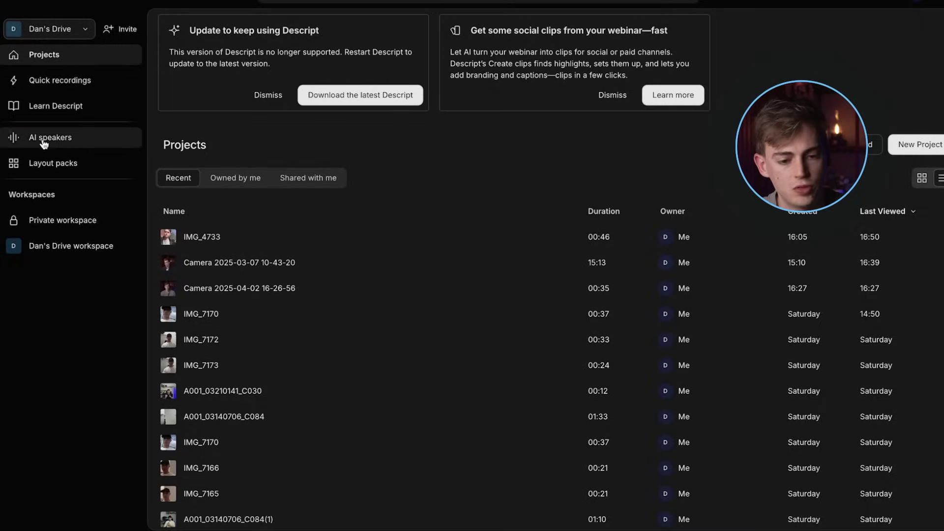
- Create a new AI speaker by confirming its name, recording the training statement and submitting it
left_click(102, 139)
left_click(898, 28)
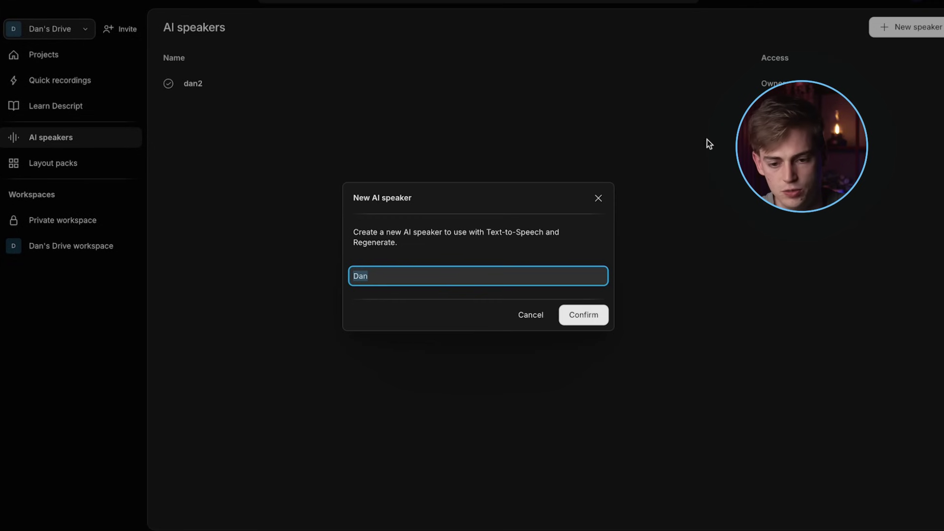
left_click(600, 315)
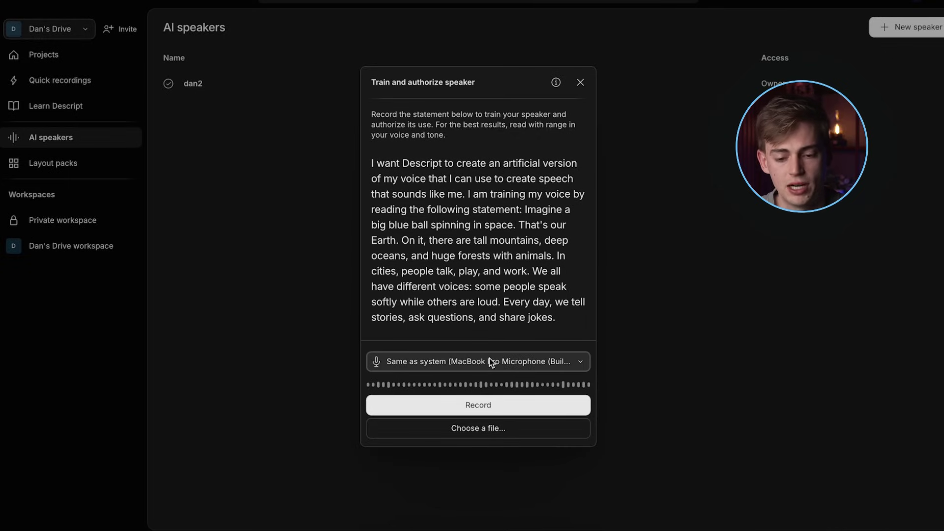
left_click(454, 403)
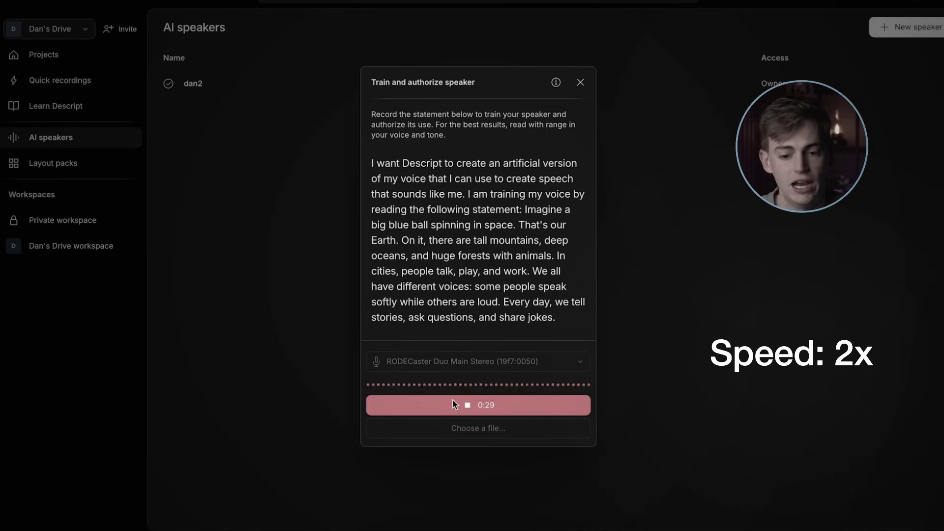
left_click(452, 400)
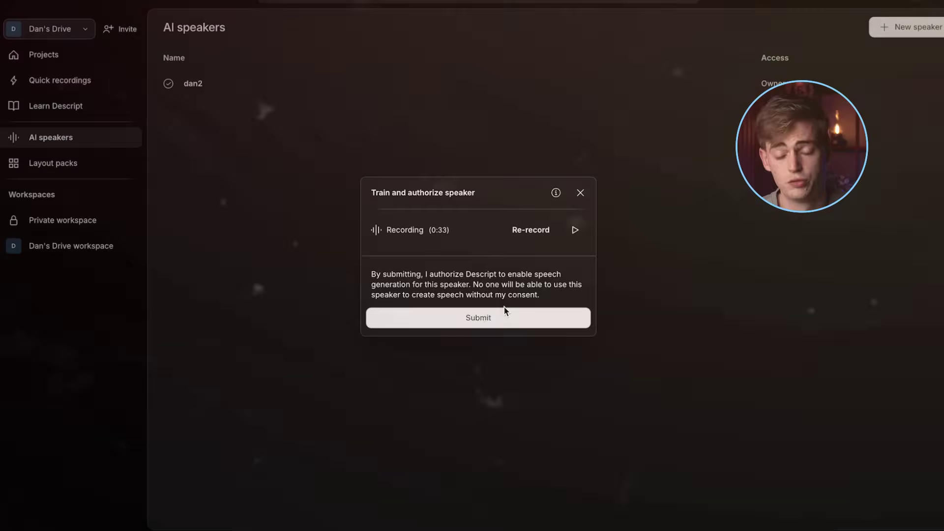
left_click(480, 321)
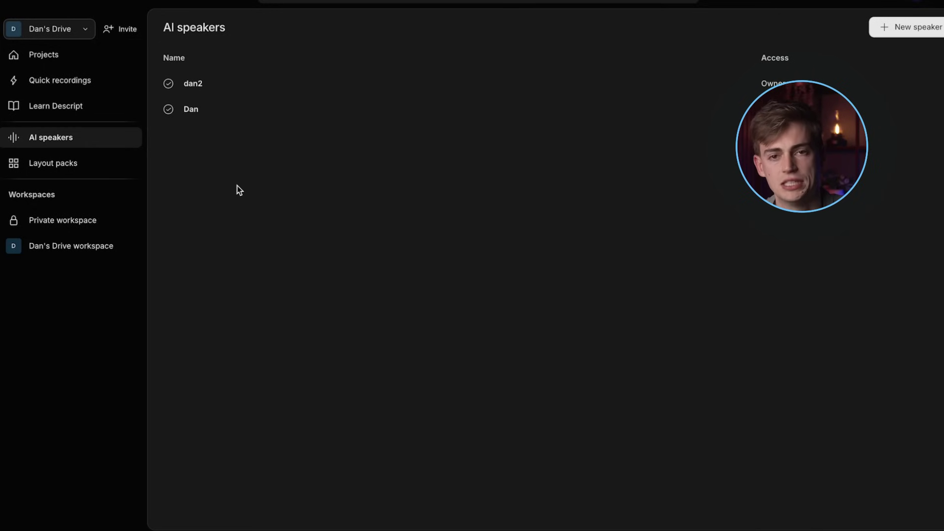
left_click(43, 61)
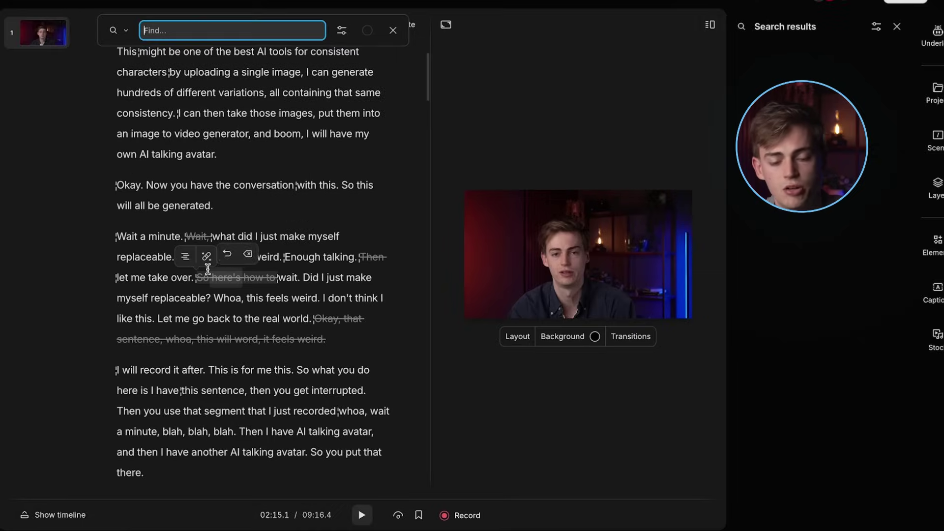
- Assign the new AI speaker as the transcript's speaker label
scroll(186, 276, "down", 4)
scroll(172, 260, "up", 7)
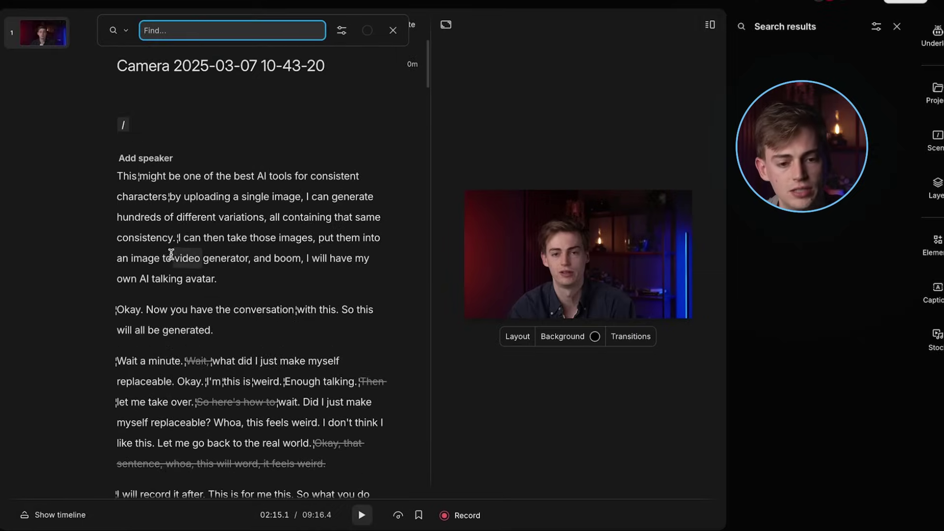
left_click(129, 159)
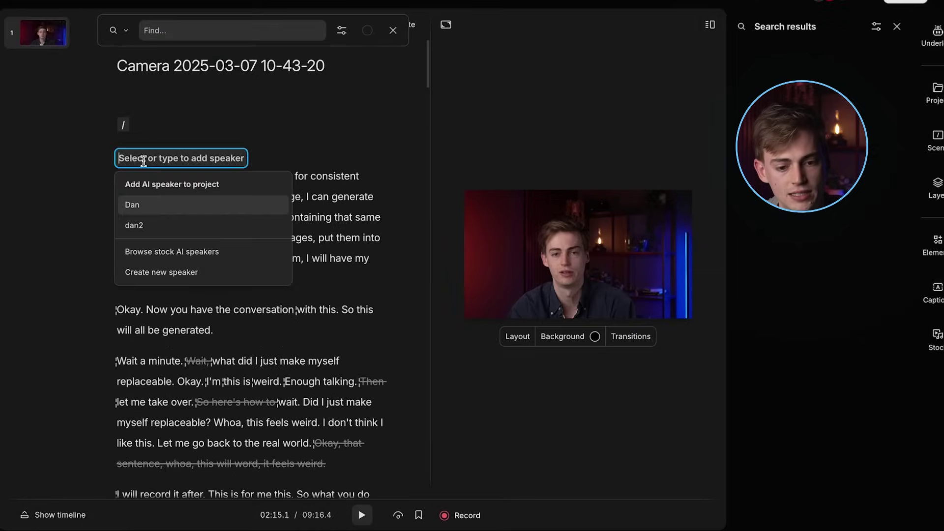
left_click(133, 205)
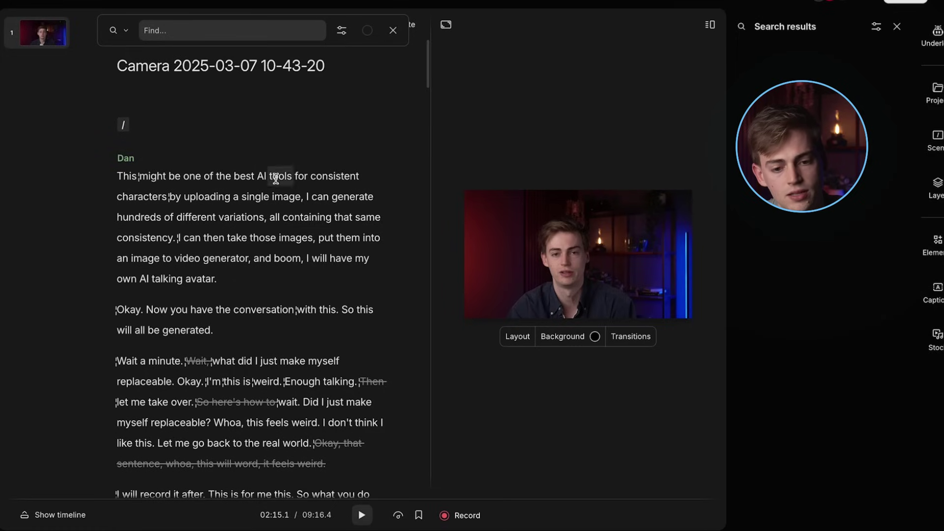
- Regenerate the word 'consistent' as 'beatiful' in the cloned voice and play it back
double_click(338, 177)
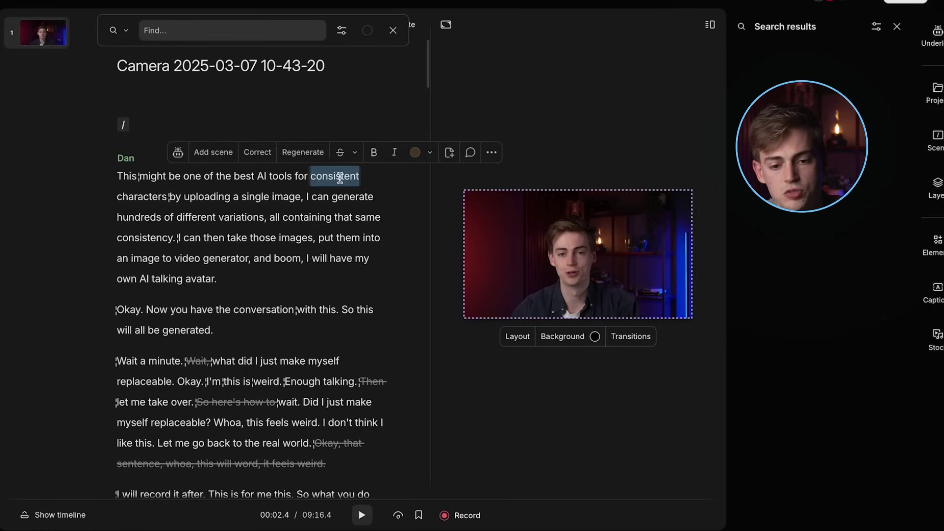
left_click(295, 154)
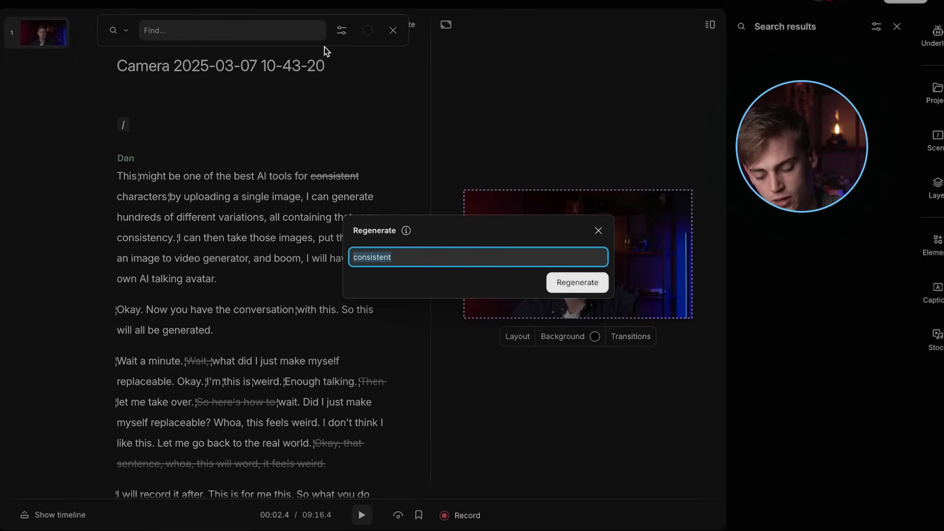
type("beatifu")
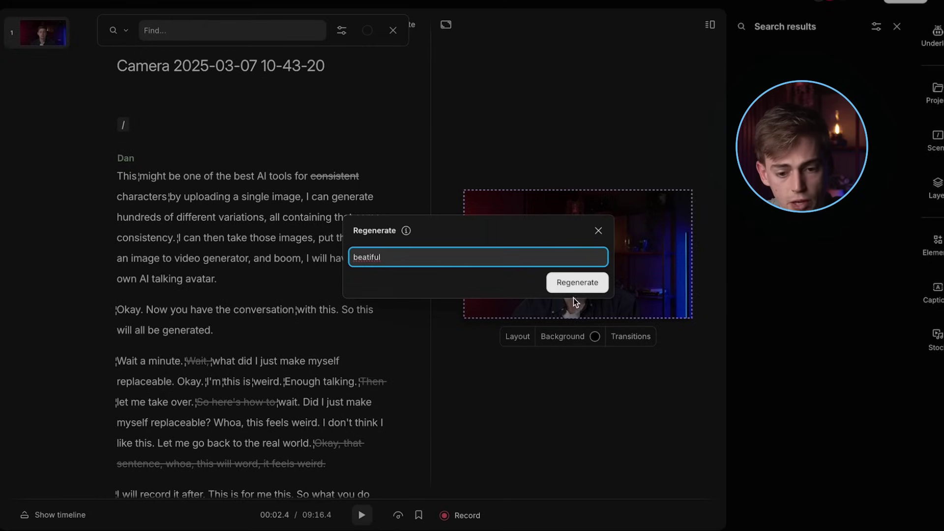
type("l")
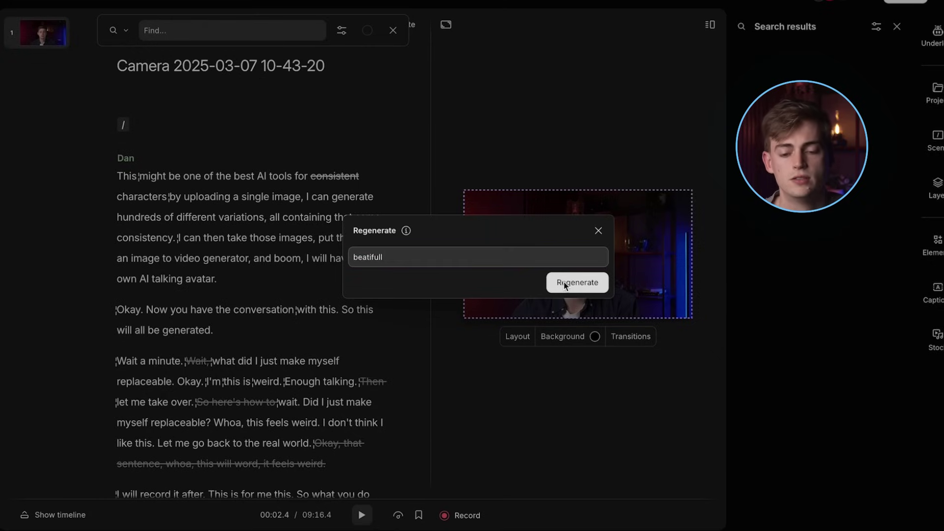
left_click(565, 284)
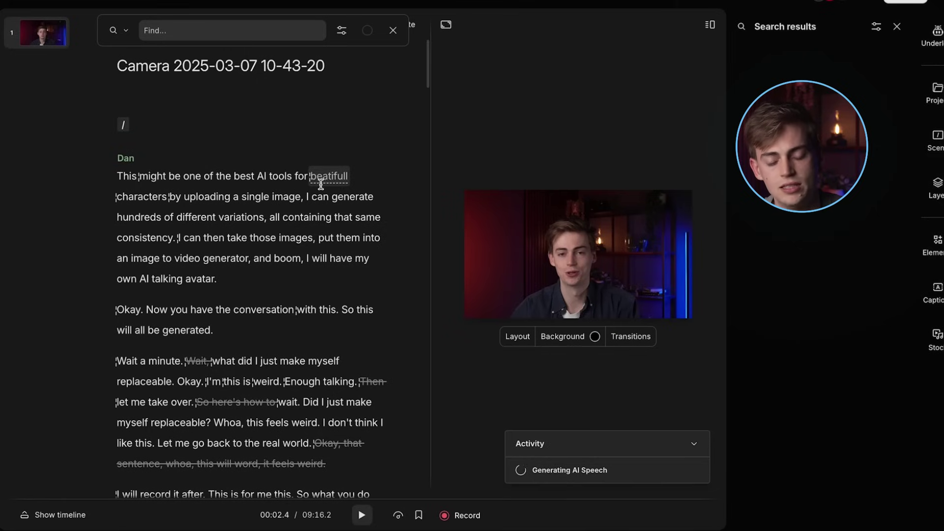
mouse_move(325, 180)
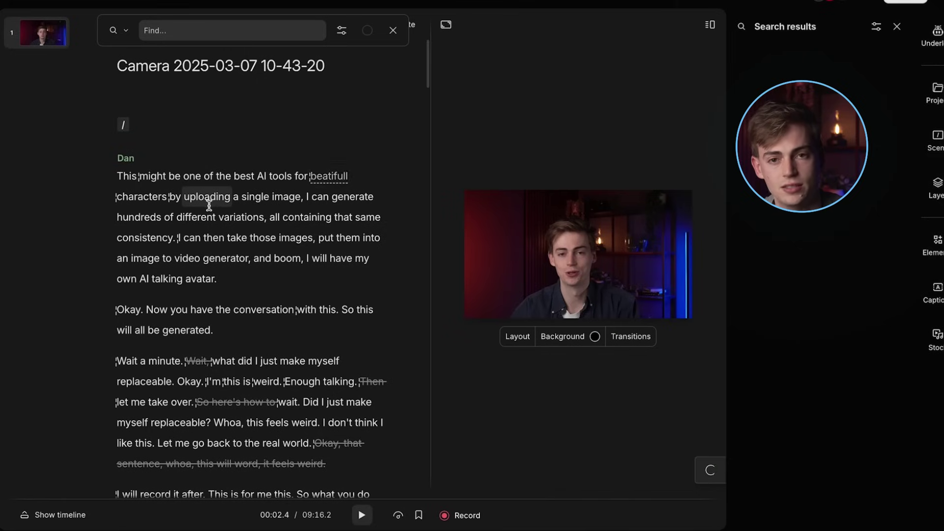
left_click(362, 515)
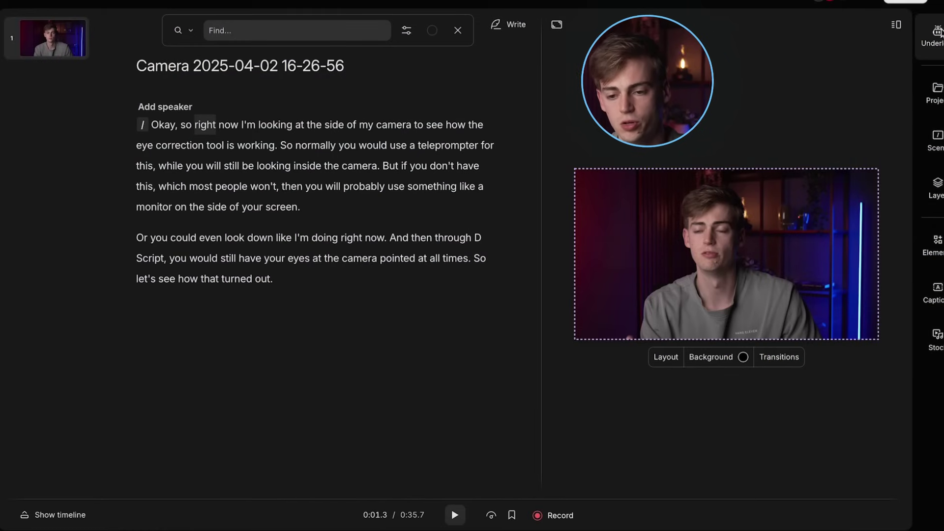
left_click(937, 34)
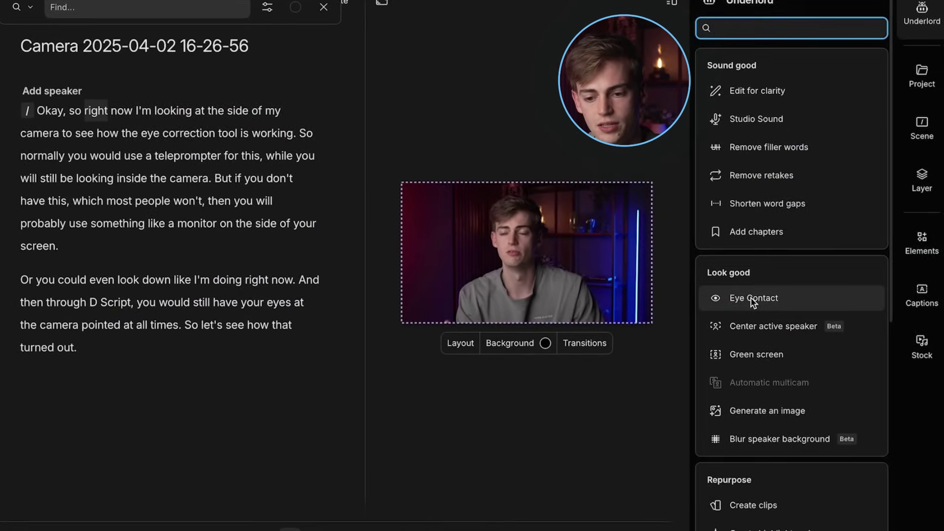
left_click(757, 299)
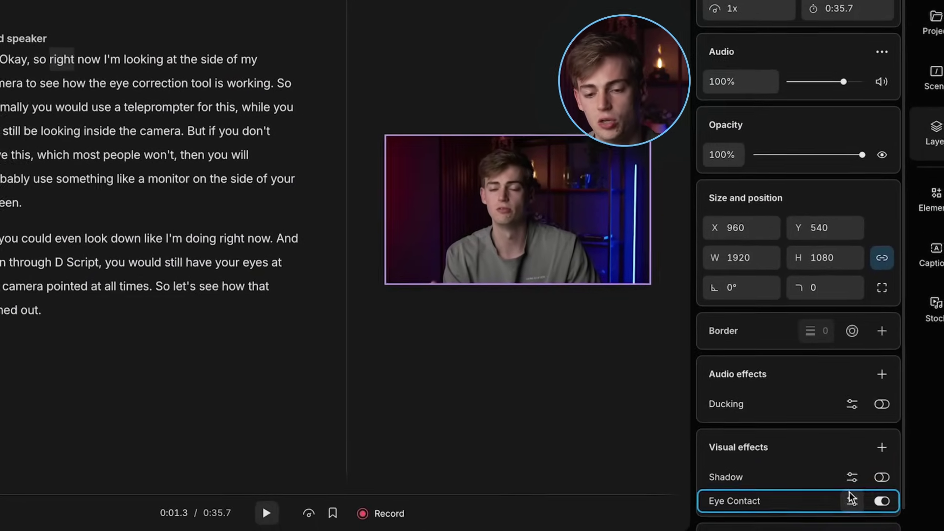